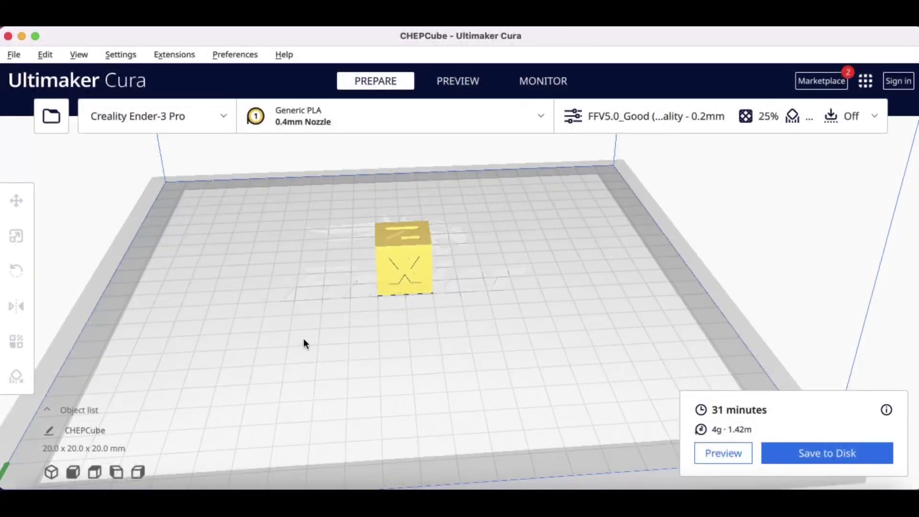
- Turn the cube to its CHEP side and filter the print settings by 'seam'
mouse_move(303, 339)
right_down()
mouse_move(405, 339)
mouse_move(292, 340)
right_up()
scroll(360, 316, up, 6)
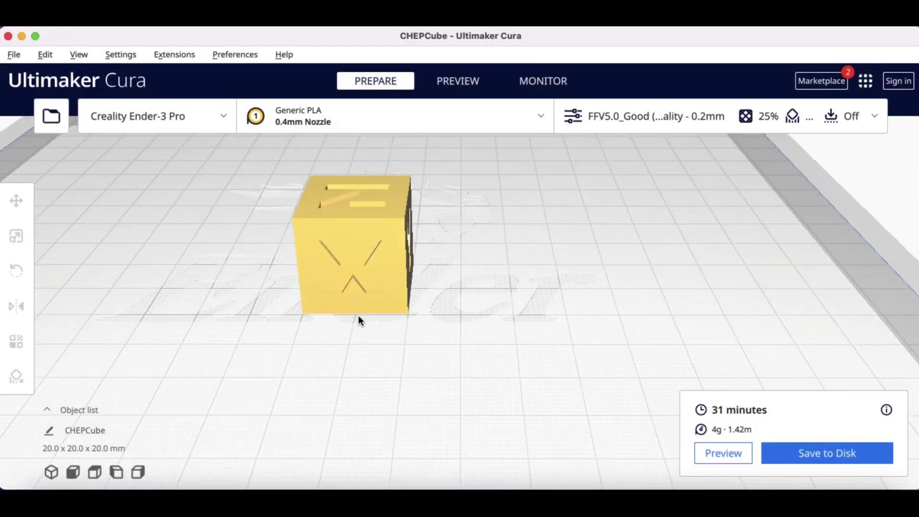
right_drag(354, 325, 445, 328)
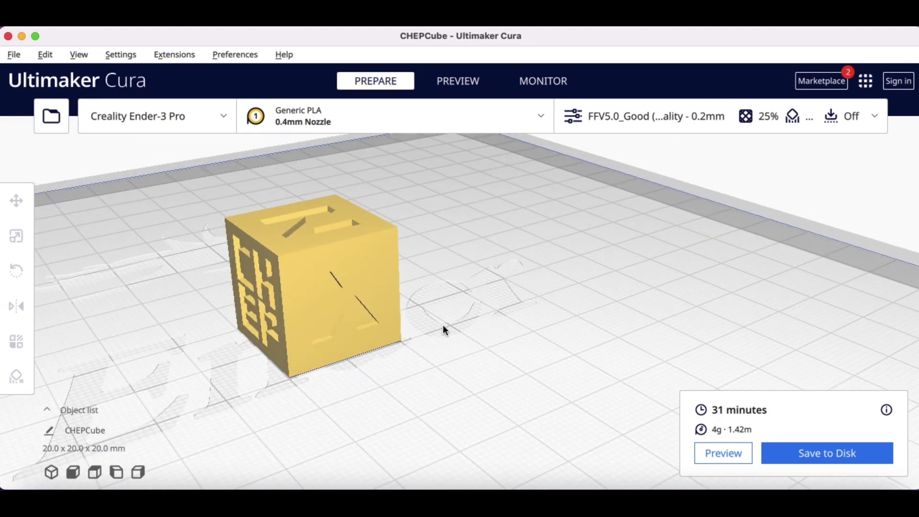
click(698, 116)
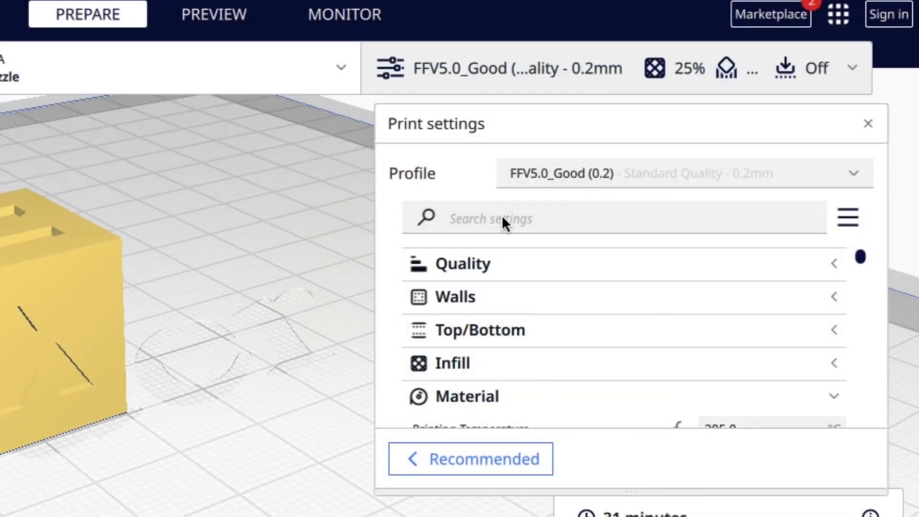
click(502, 221)
text(seam)
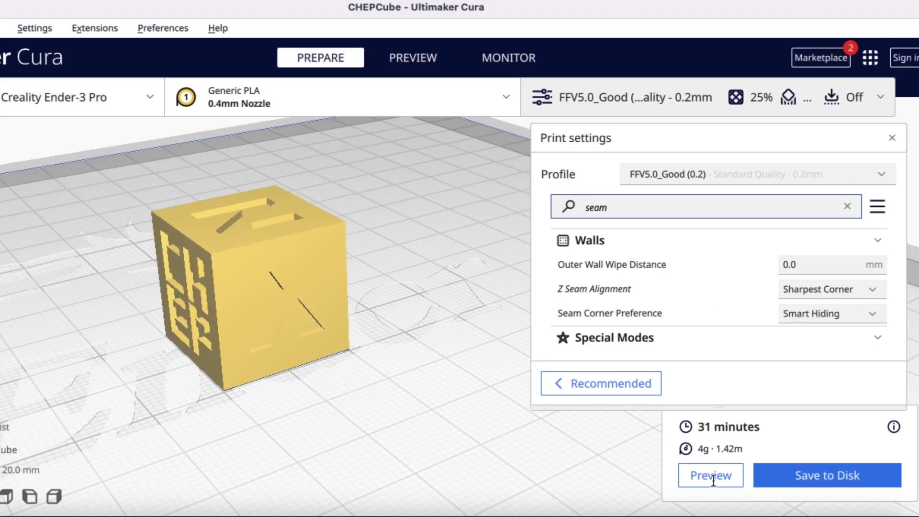
- Slice the CHEP cube and orbit its layer preview
click(713, 476)
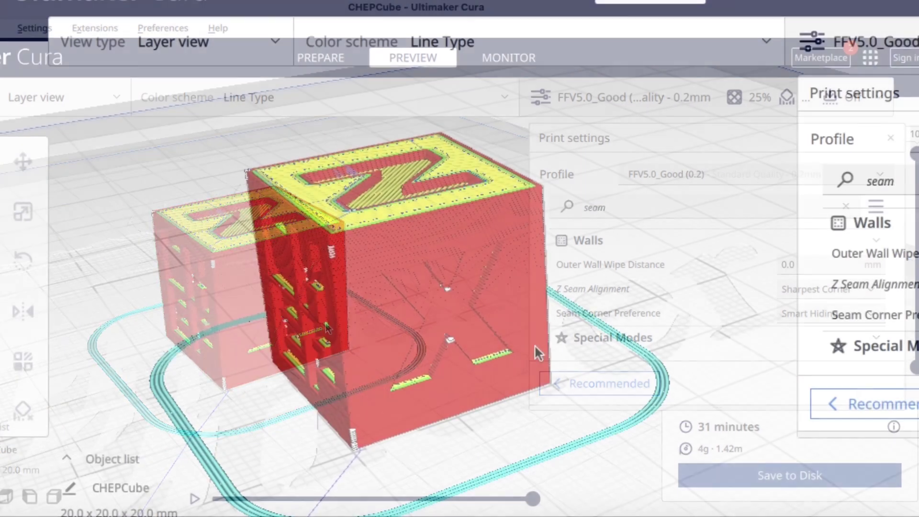
right_drag(538, 353, 302, 377)
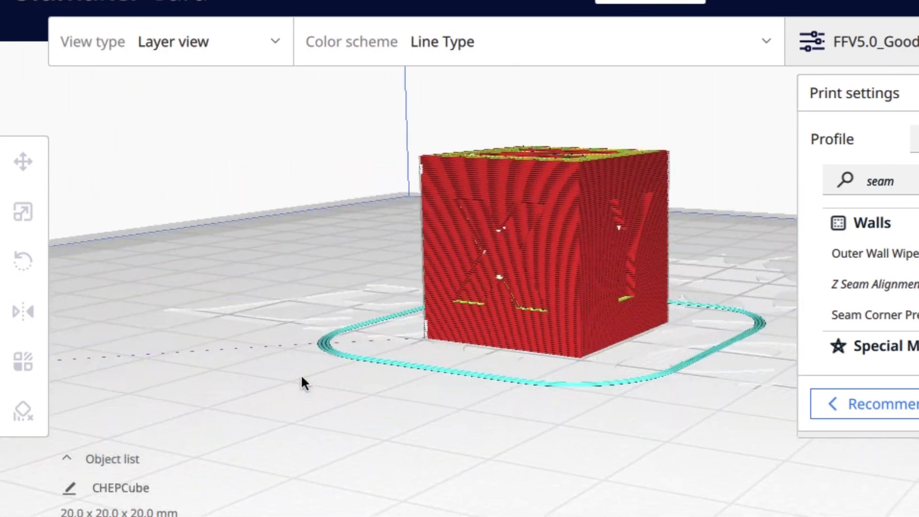
right_drag(640, 381, 855, 396)
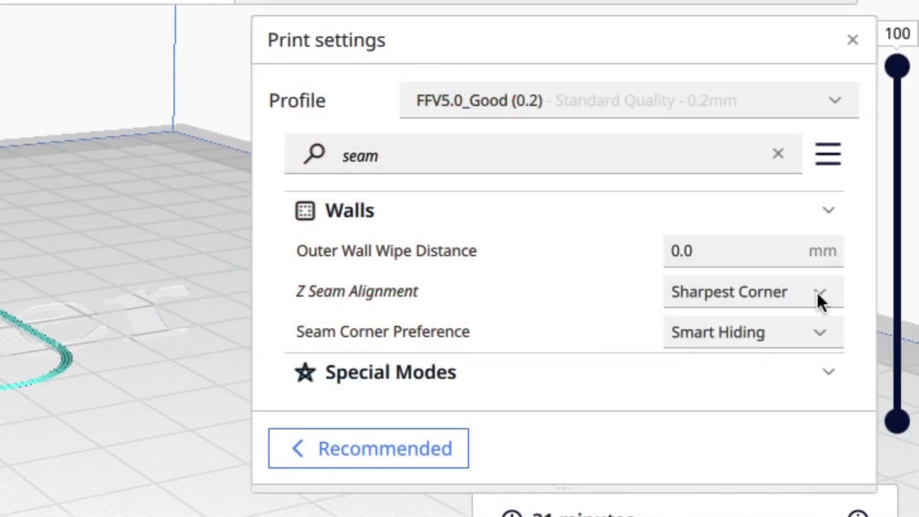
- Set Z Seam Alignment to User Specified and Z Seam Position to Front Right (X 110, Y -110)
click(819, 299)
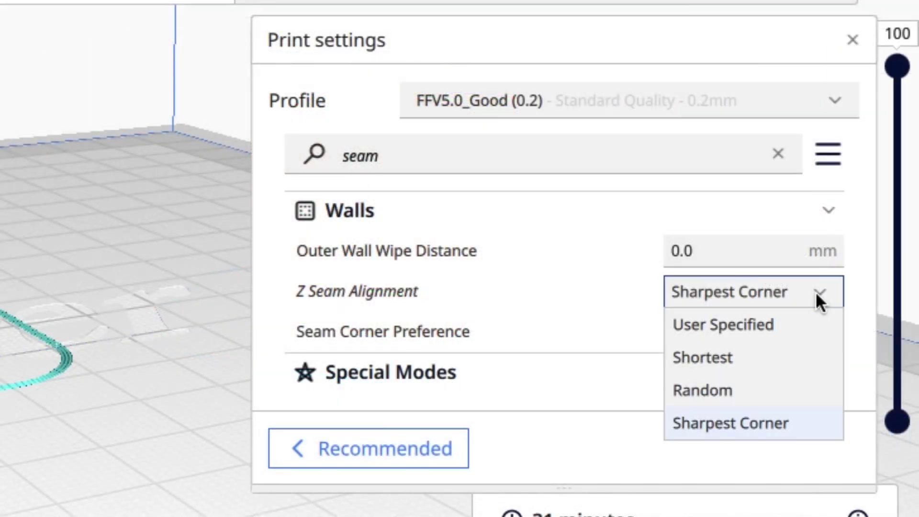
click(741, 326)
click(802, 333)
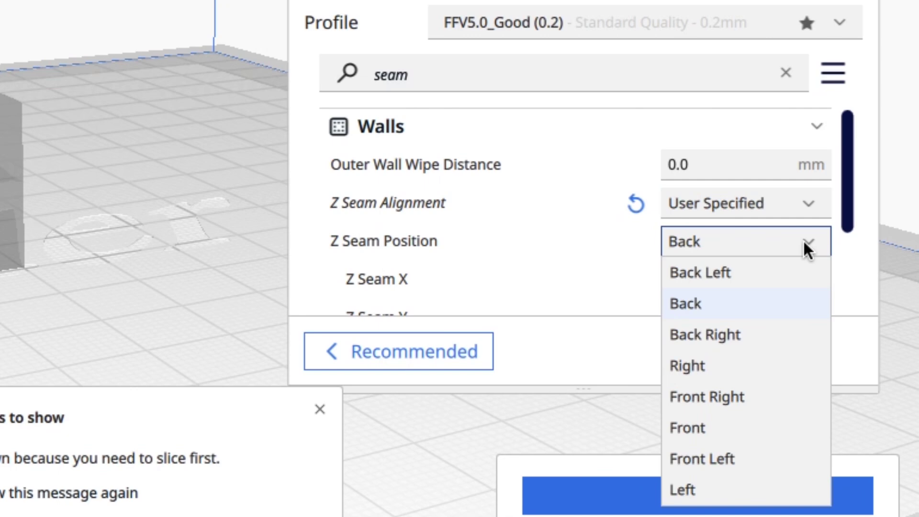
click(723, 394)
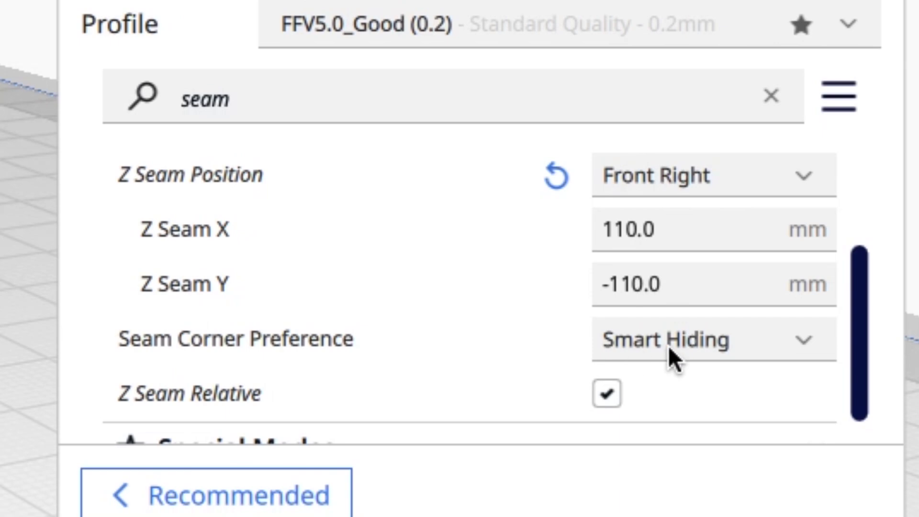
- Set Seam Corner Preference to None and inspect the front-right seam on the re-sliced cube
click(800, 348)
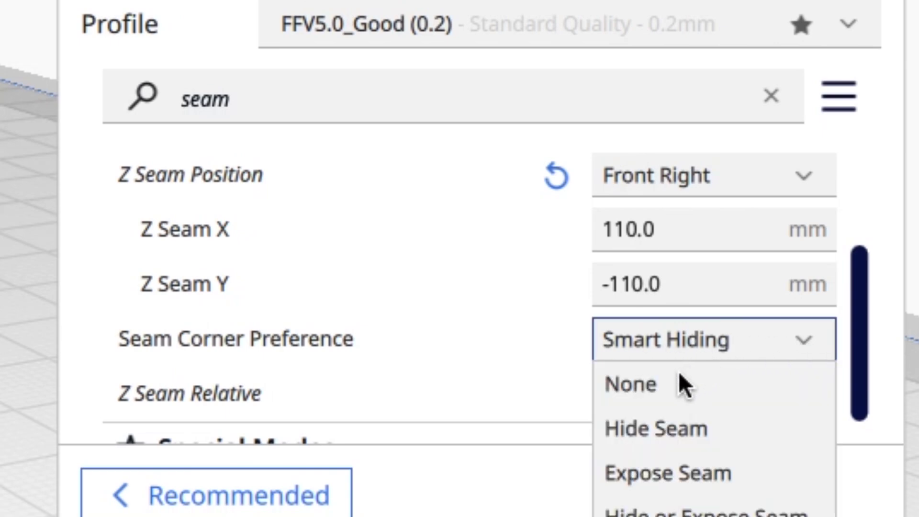
click(647, 383)
mouse_move(167, 337)
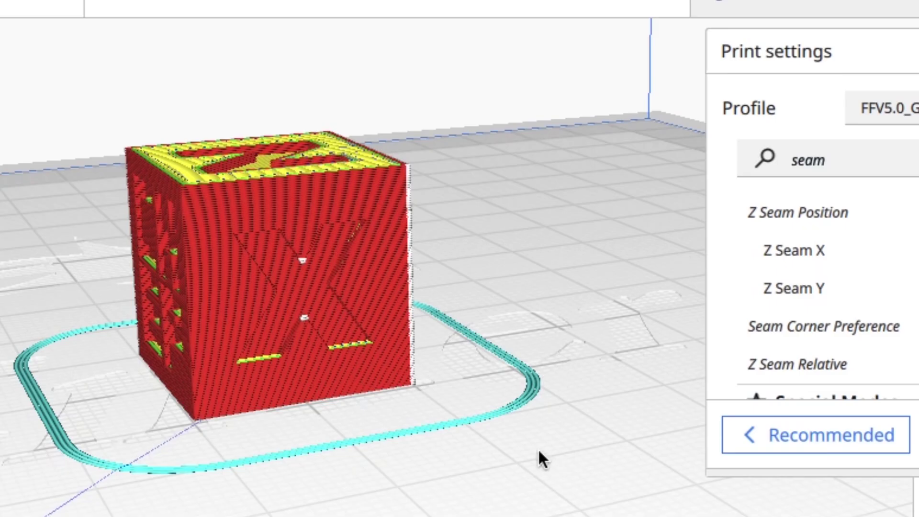
right_drag(387, 378, 231, 380)
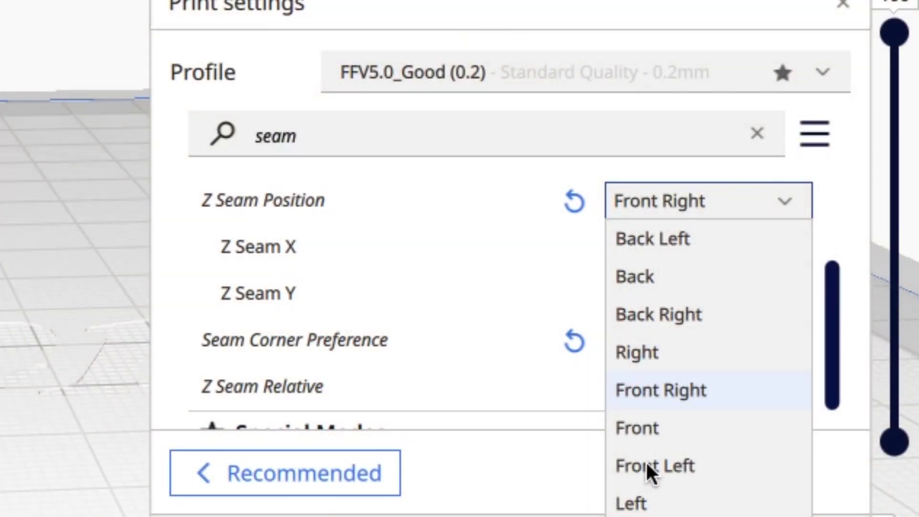
- Try the cube's Z seam at Front Left, Back Left and Back Right, checking the preview each time
click(645, 461)
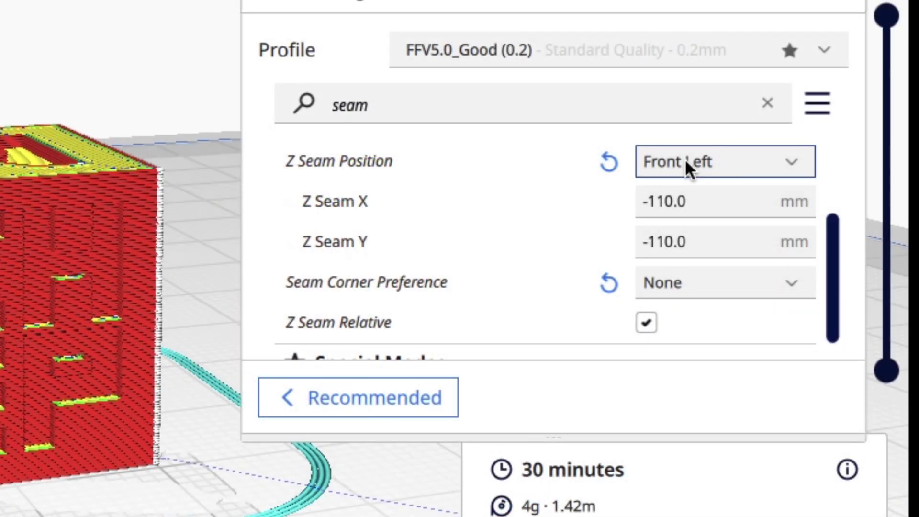
click(685, 159)
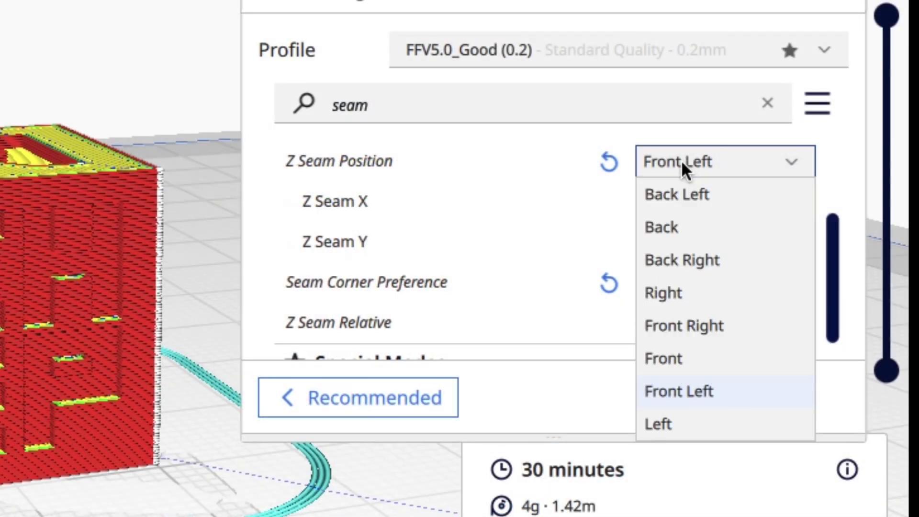
click(668, 194)
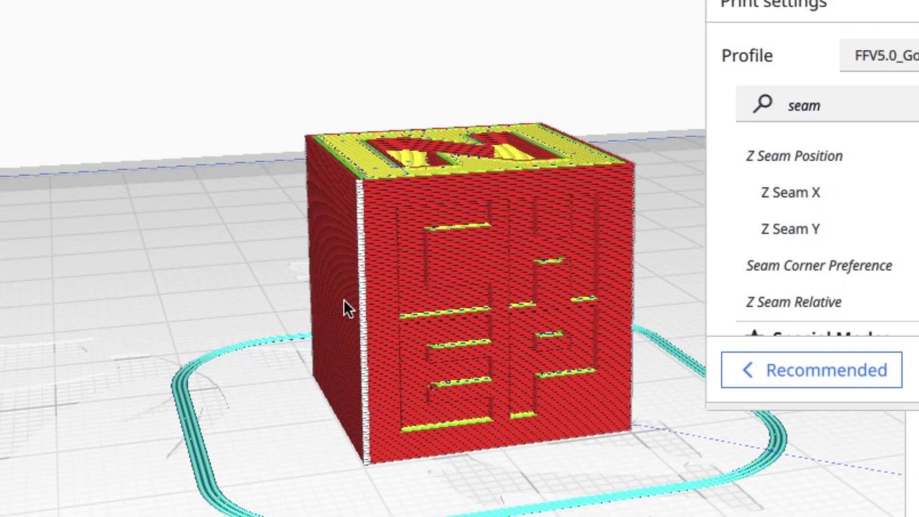
right_drag(486, 374, 334, 348)
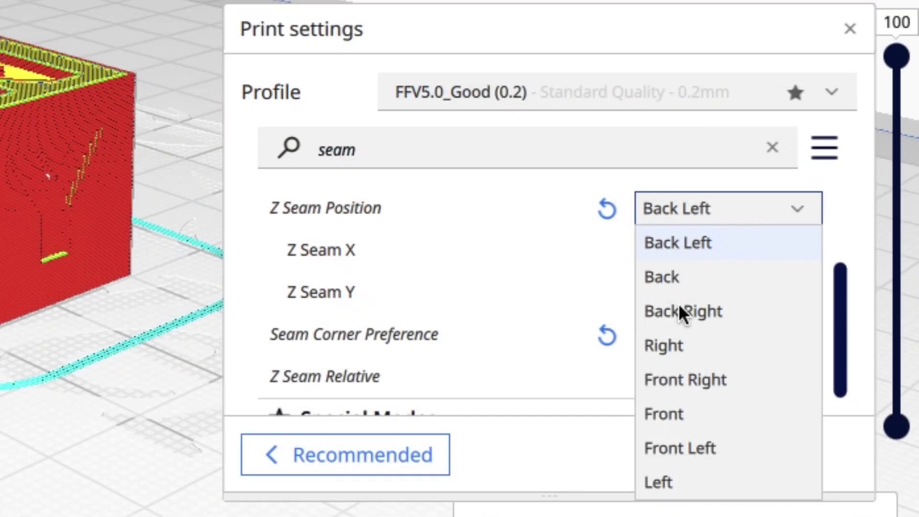
click(677, 310)
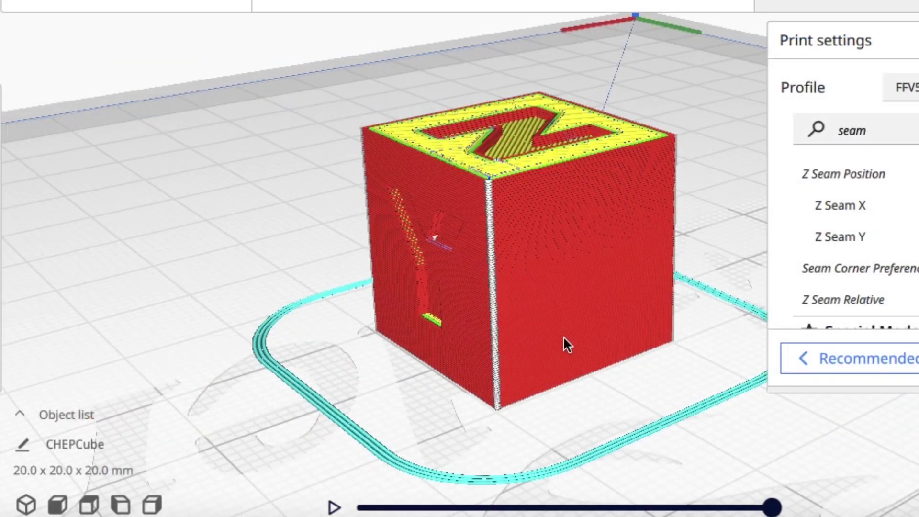
right_drag(563, 335, 638, 311)
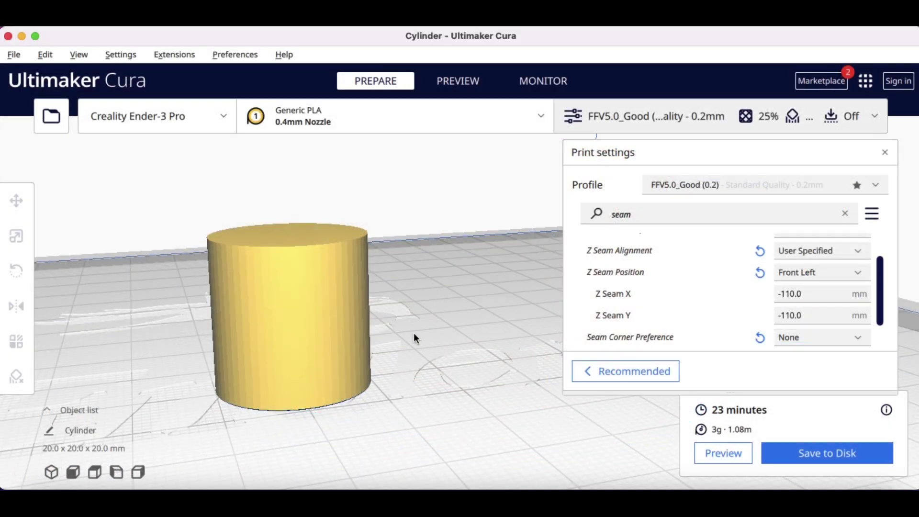
- Set the cylinder's Z Seam Position to Front (X 0, Y -110) and inspect the sliced seam
right_drag(414, 334, 372, 336)
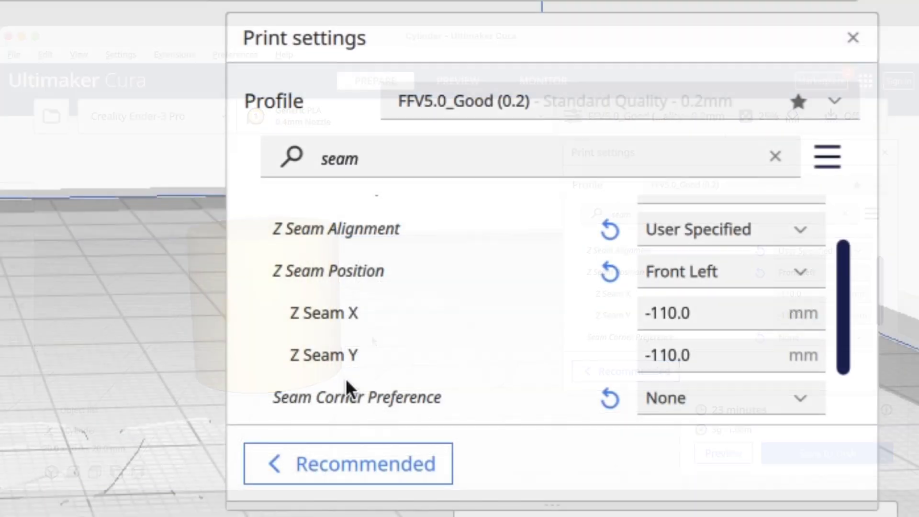
click(793, 278)
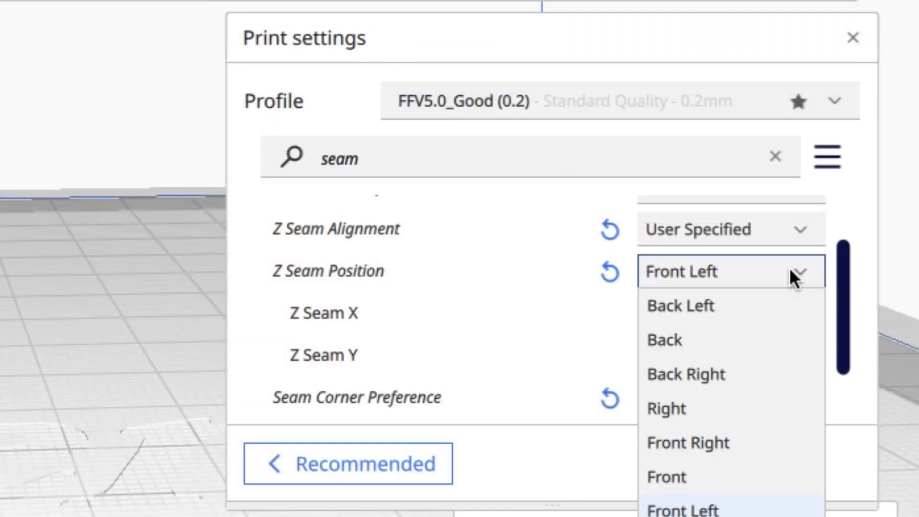
click(671, 477)
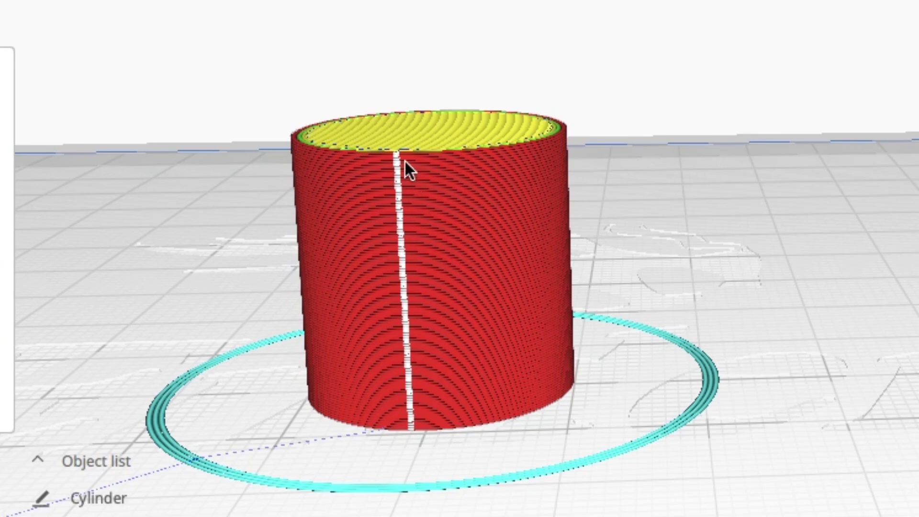
right_drag(680, 361, 751, 354)
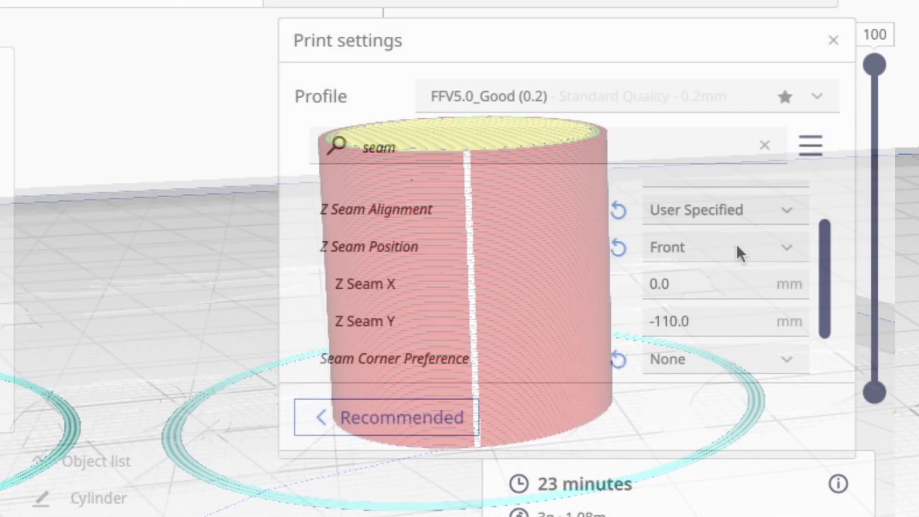
click(737, 247)
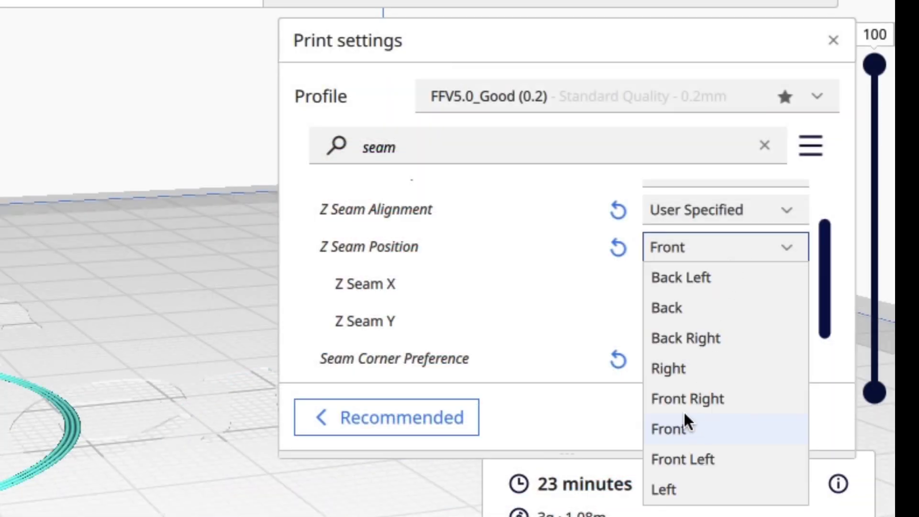
- Move the cylinder's Z seam to Front Left, then to Front Right (X 110, Y -110)
click(672, 460)
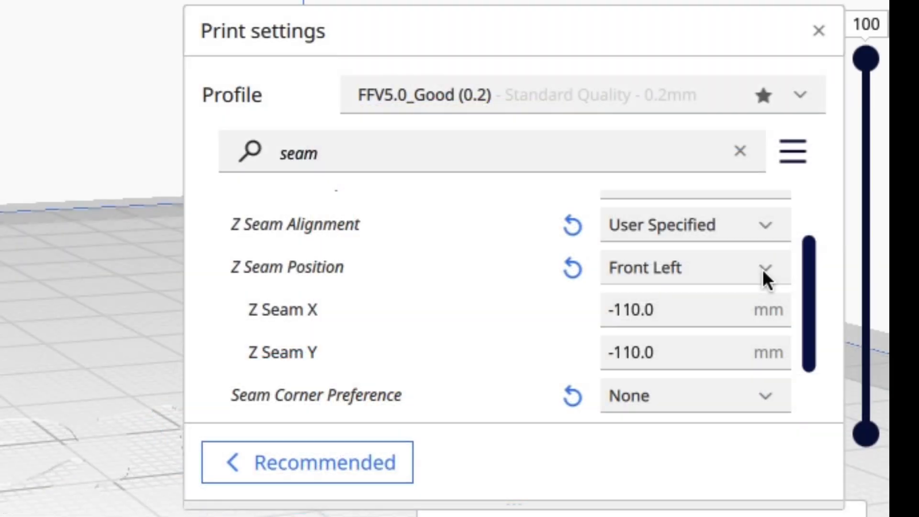
click(763, 273)
click(668, 439)
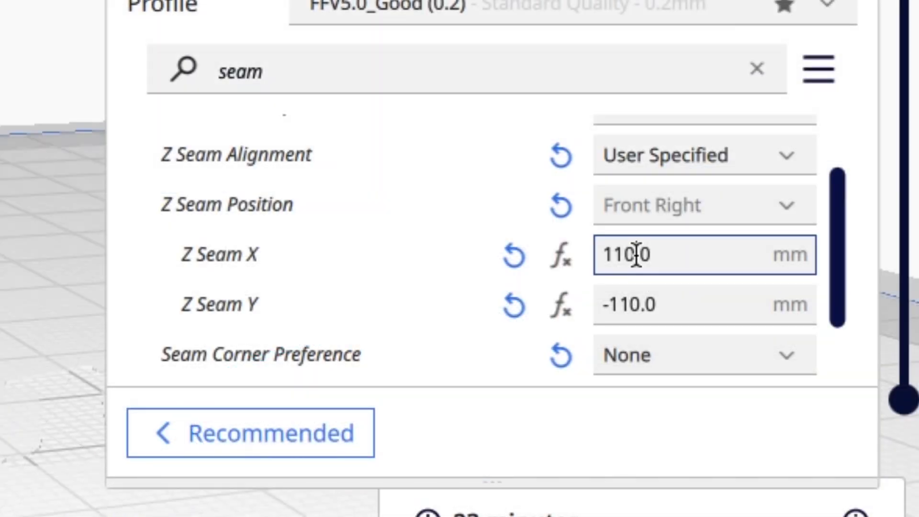
- Change the cylinder's Z Seam X to 55 mm, then to 35 mm
drag(637, 256, 597, 259)
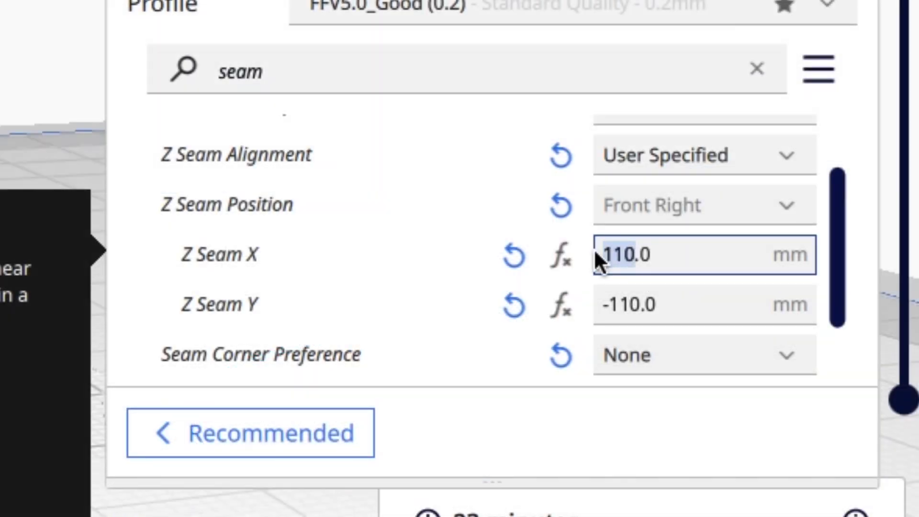
text(55)
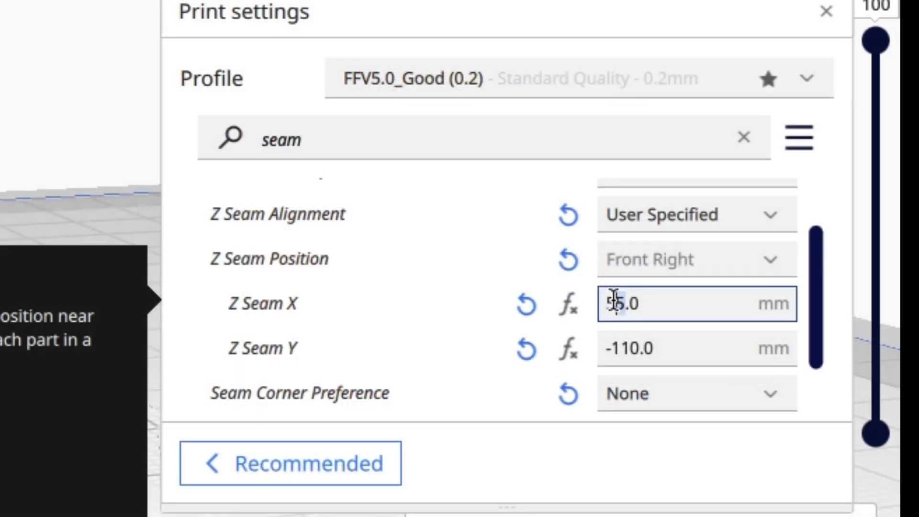
drag(610, 298, 609, 301)
text(35)
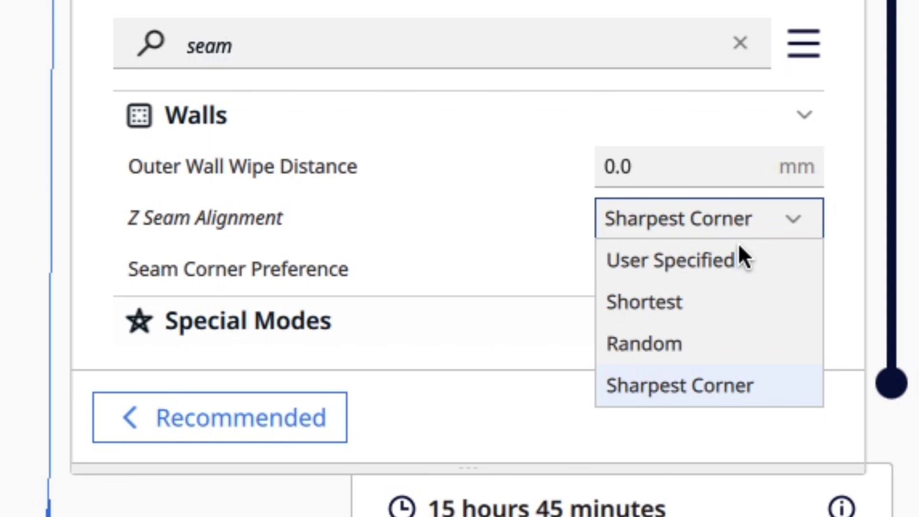
- Switch the figure's Z Seam Alignment from Sharpest Corner to User Specified
click(725, 266)
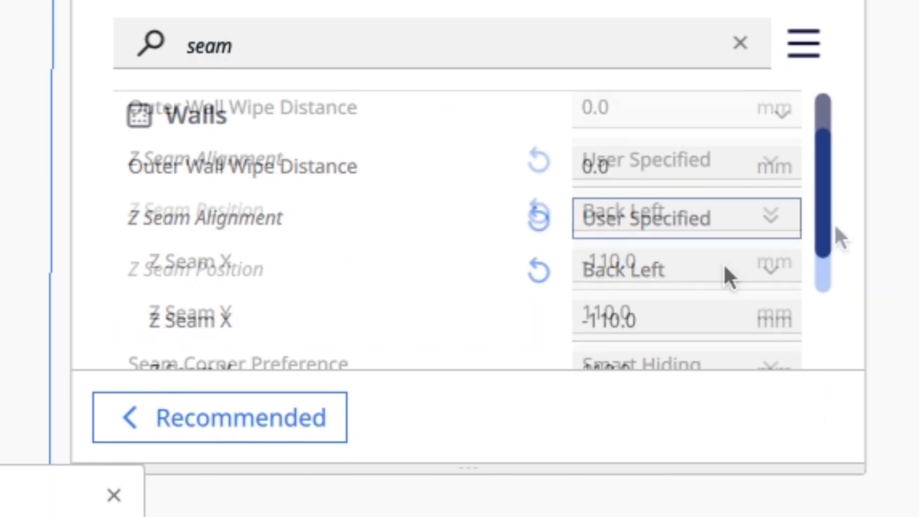